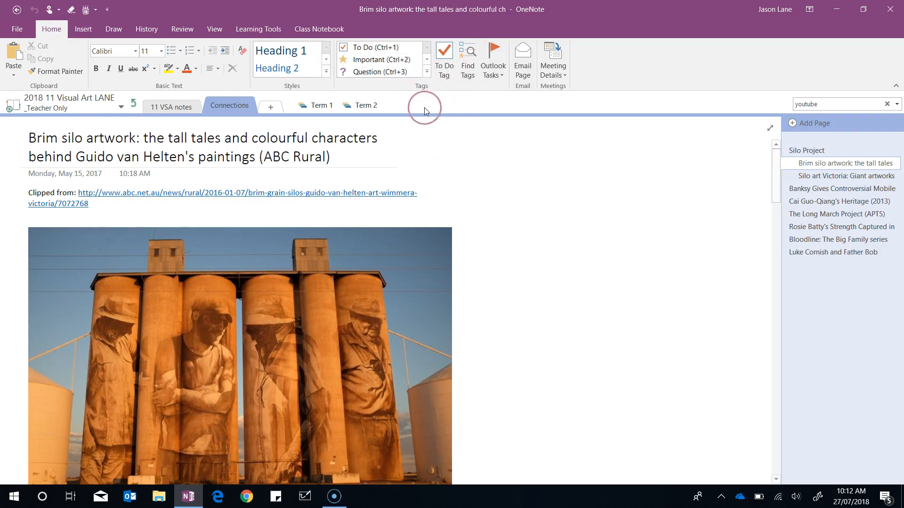
left_click(427, 72)
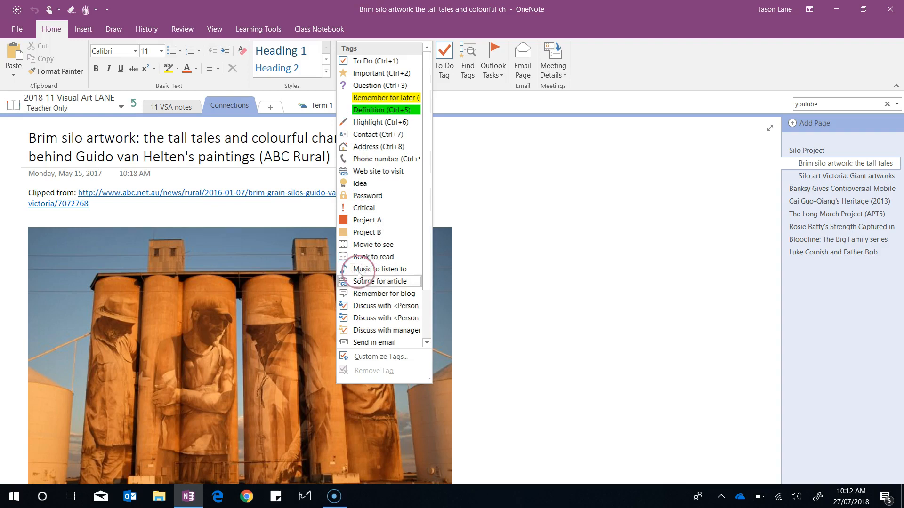
left_click(364, 355)
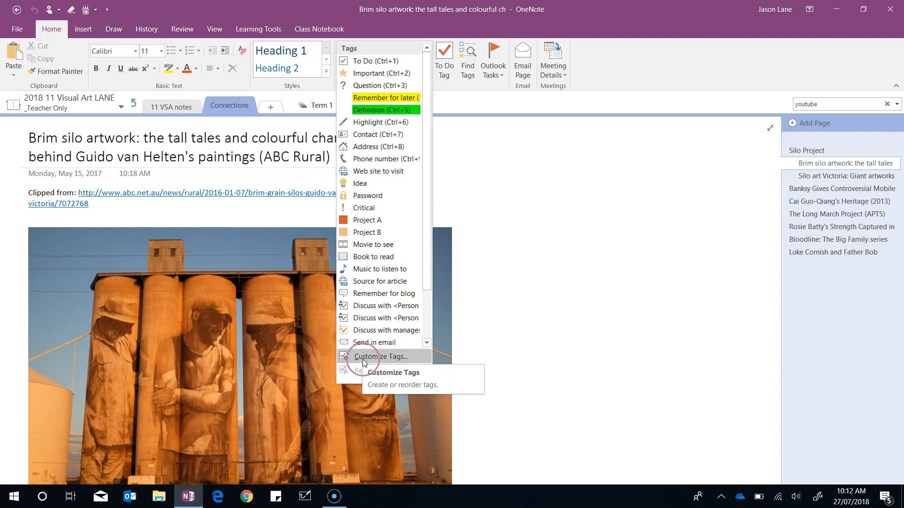
left_click(580, 299)
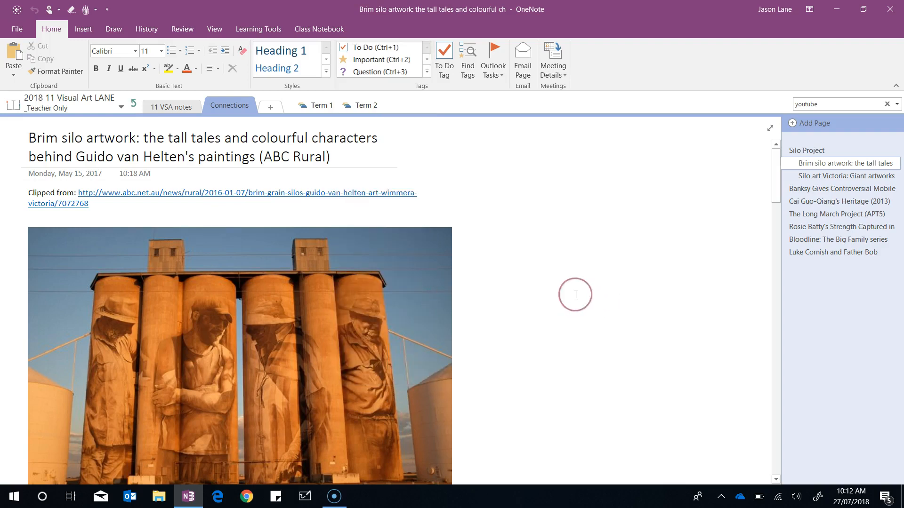
- Tag the paragraph beginning "People are in awe of the four characters" as Important
scroll(575, 294, "down", 7)
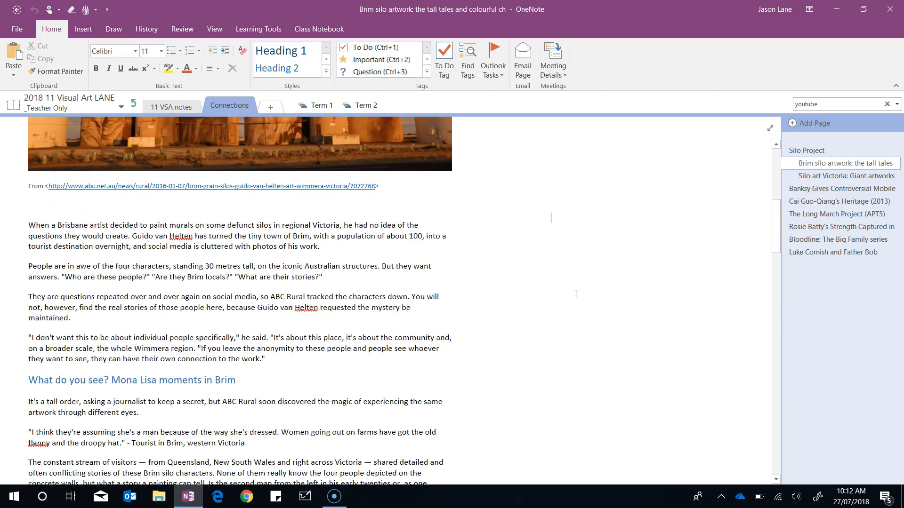
left_click(32, 211)
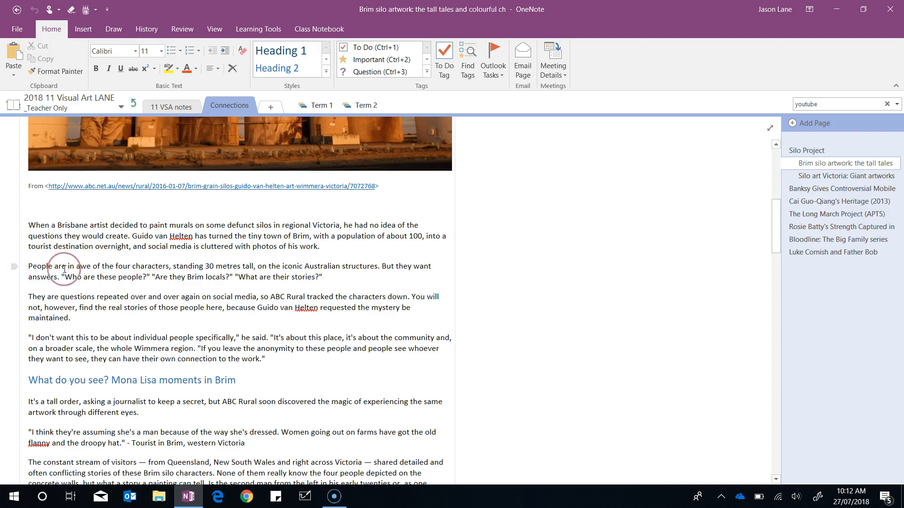
left_click(389, 64)
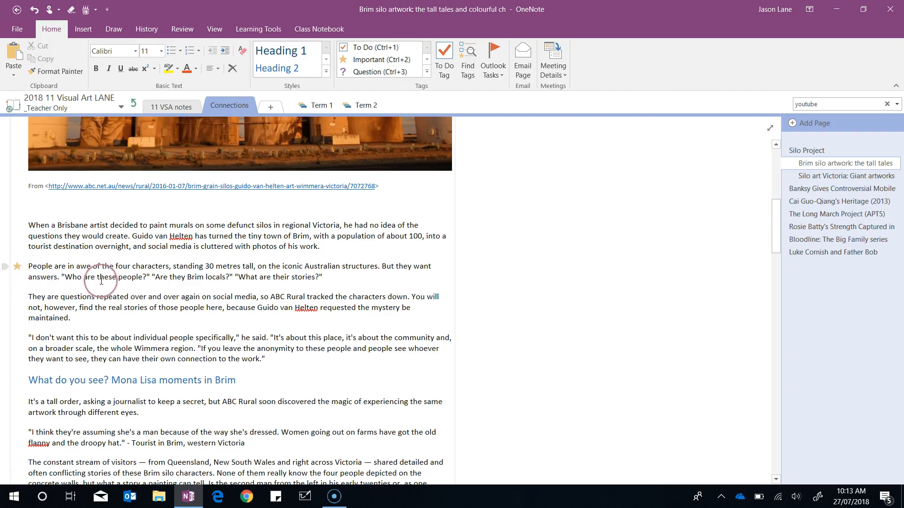
- Check the tagged notes listed in the Tags Summary, and close the summary
left_click(471, 59)
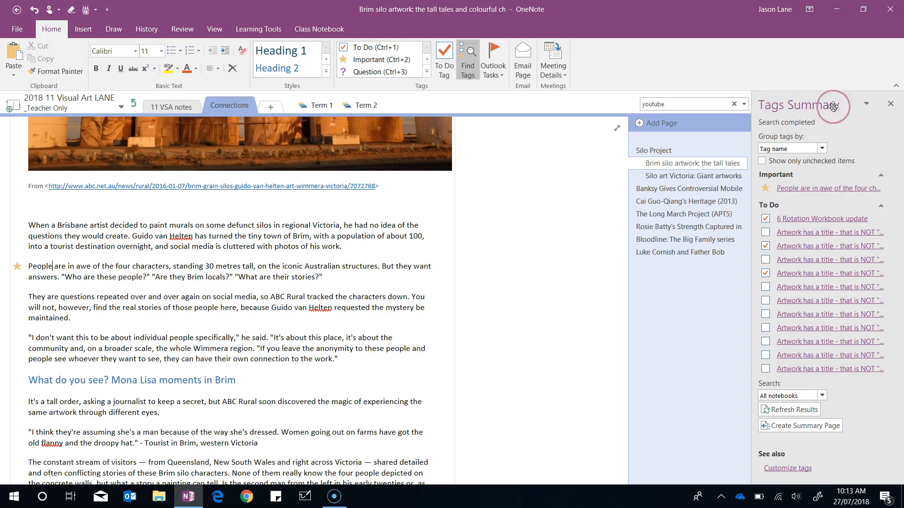
left_click(890, 104)
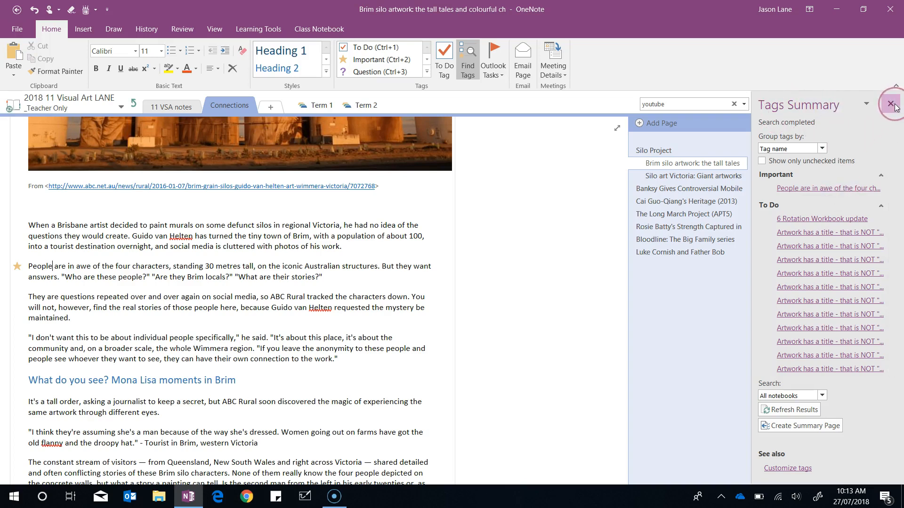
left_click(268, 214)
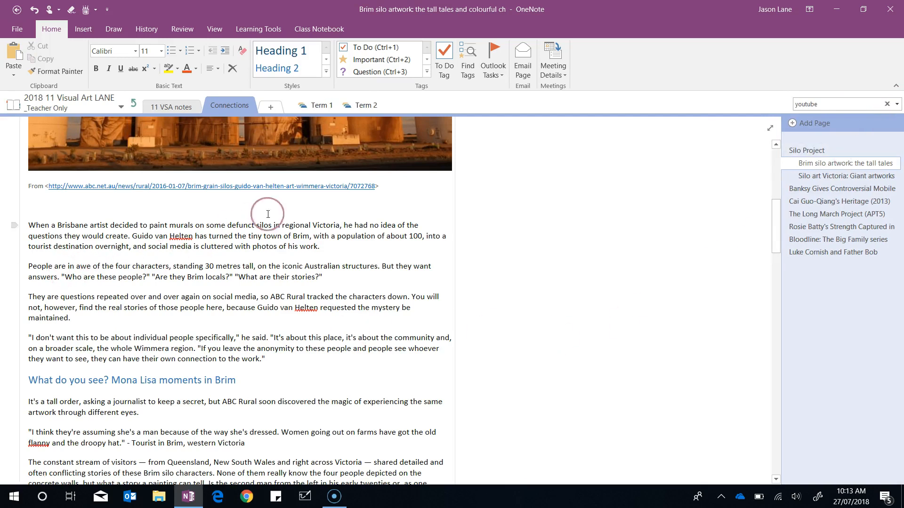
- Create a custom tag named "Term 2 revision" with the blue circled number 2 as its symbol, and save the tag list
left_click(427, 75)
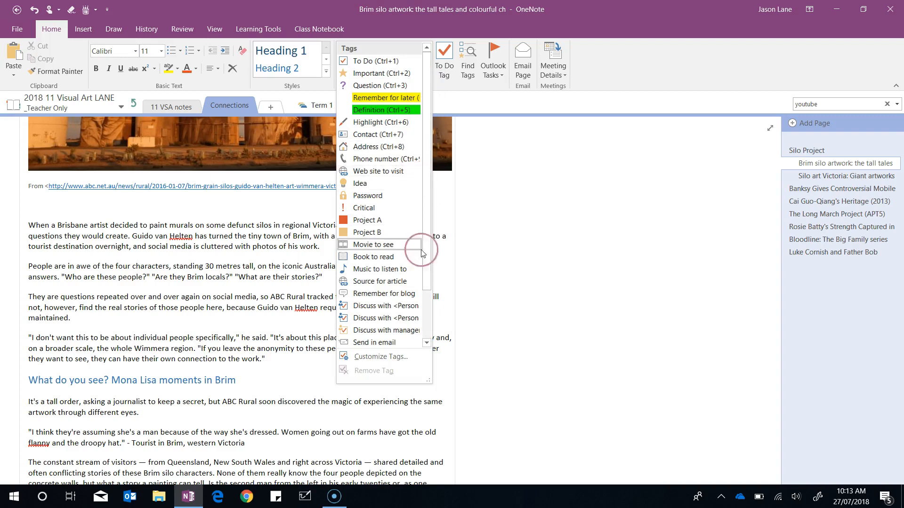
left_click(387, 360)
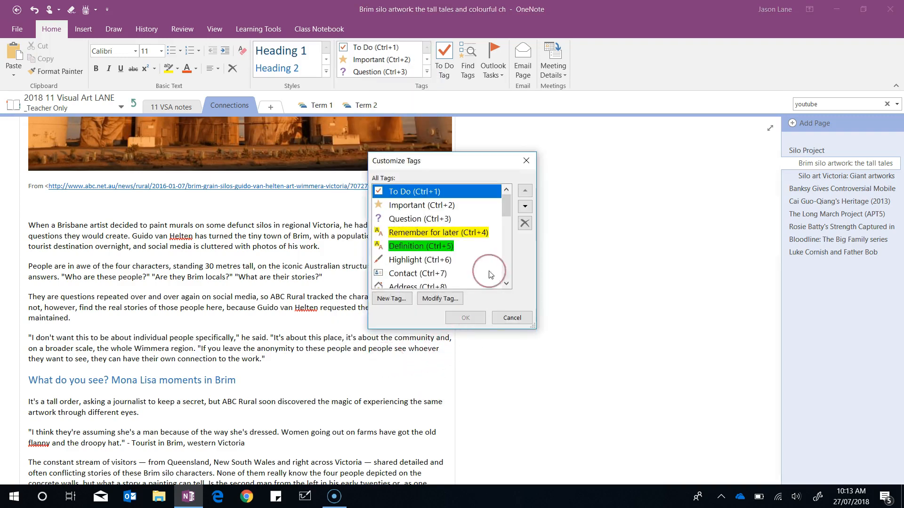
left_click(392, 301)
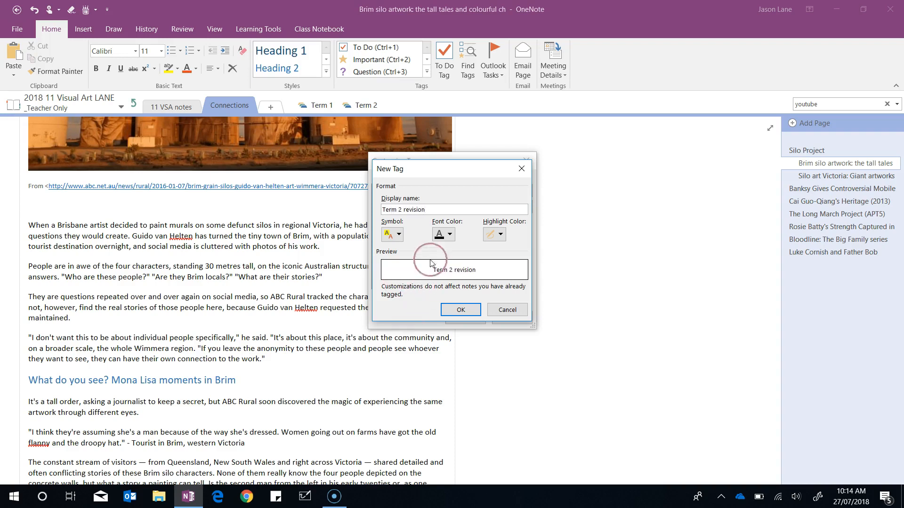
left_click(399, 236)
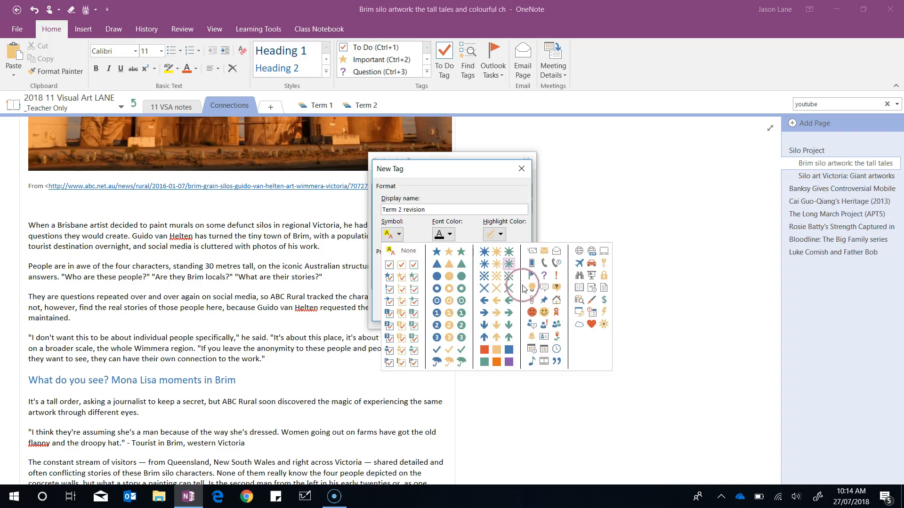
left_click(437, 299)
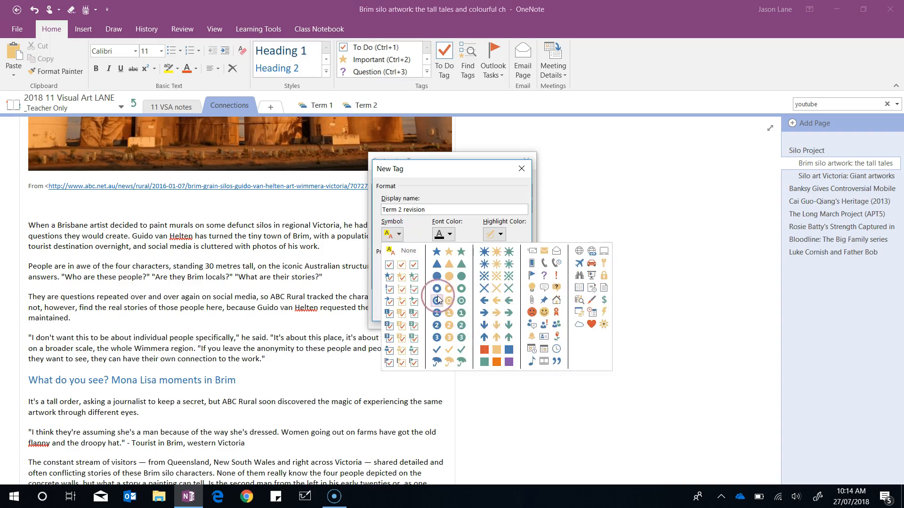
left_click(438, 326)
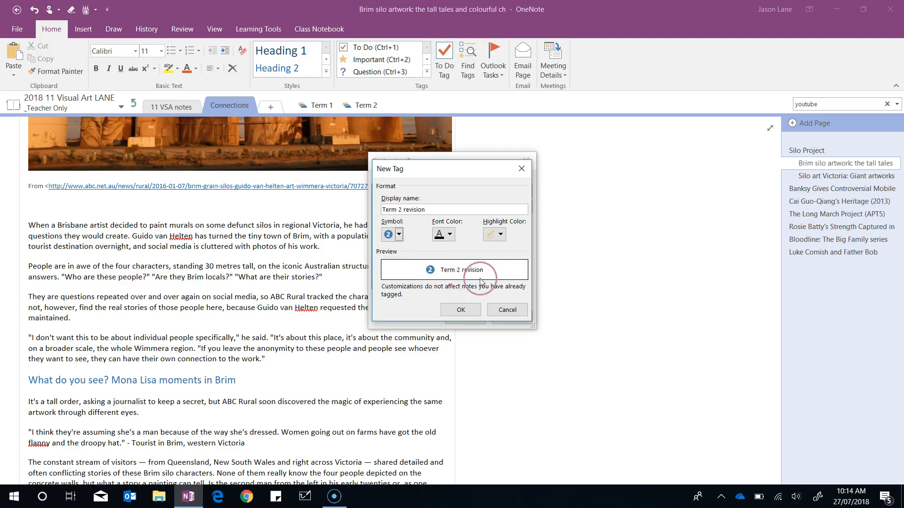
left_click(461, 310)
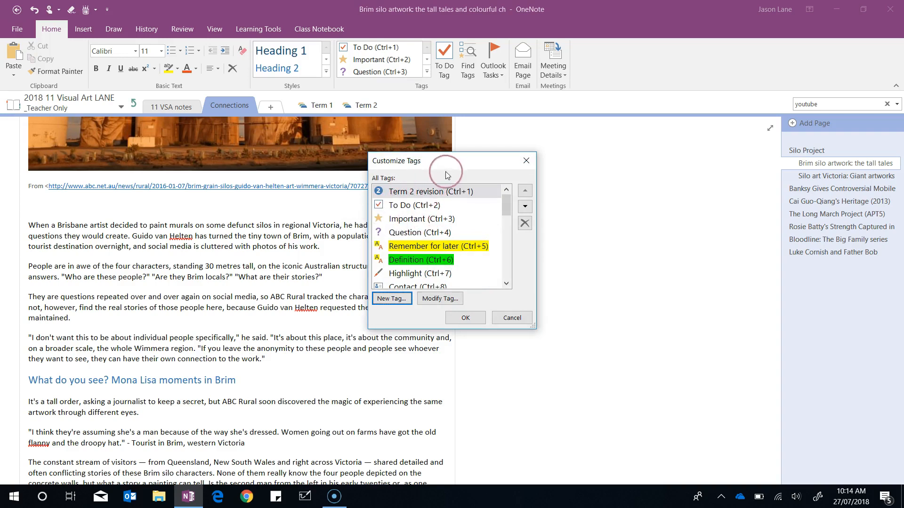
left_click(475, 322)
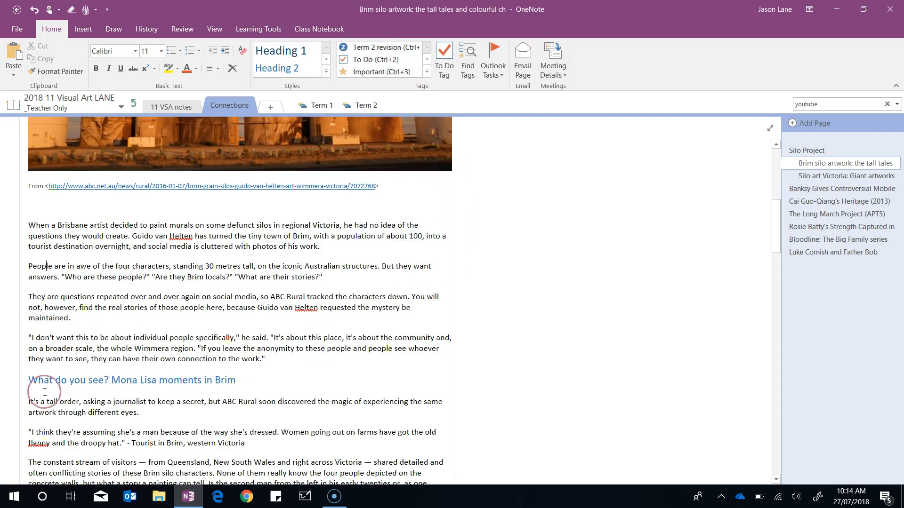
- Tag the heading "What do you see? Mona Lisa moments in Brim" as Term 2 revision
left_click(29, 381)
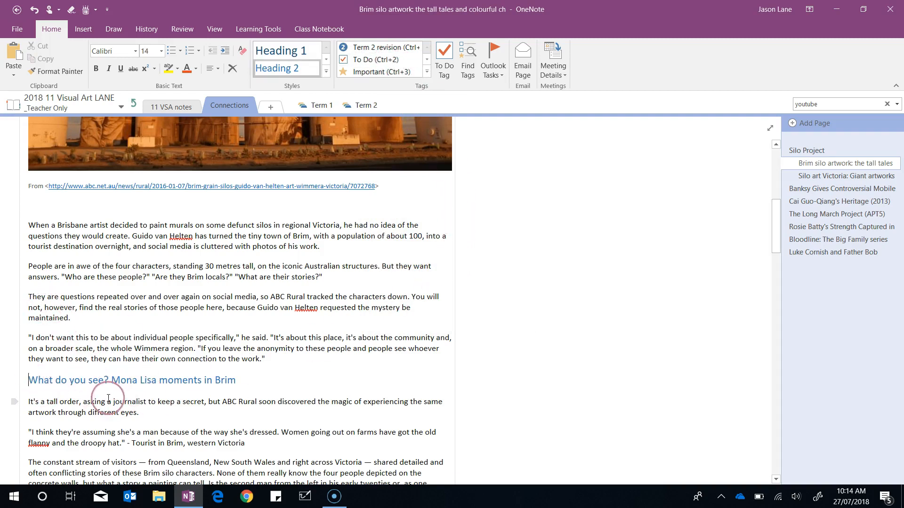
left_click(357, 49)
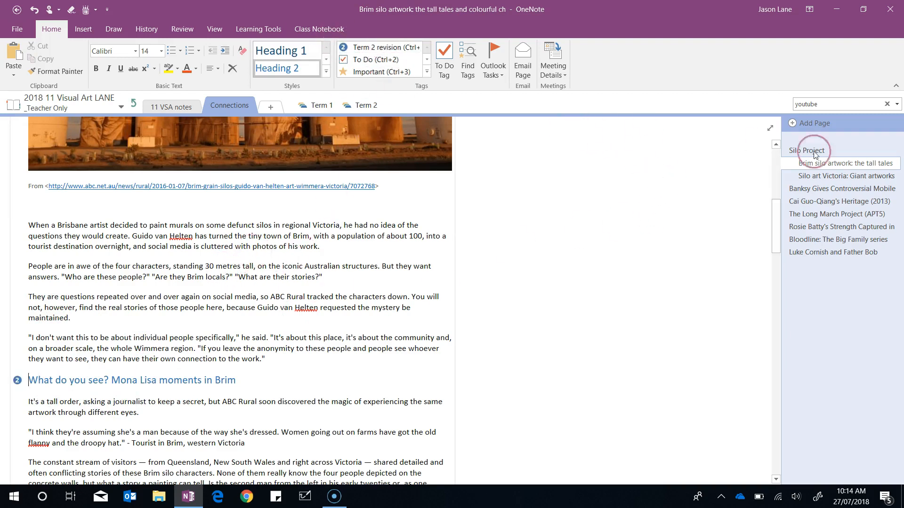
- Tag the paragraph beginning "Now the elusive street artist" on the Banksy page as Term 2 revision
left_click(847, 190)
scroll(49, 386, "down", 3)
left_click(49, 392)
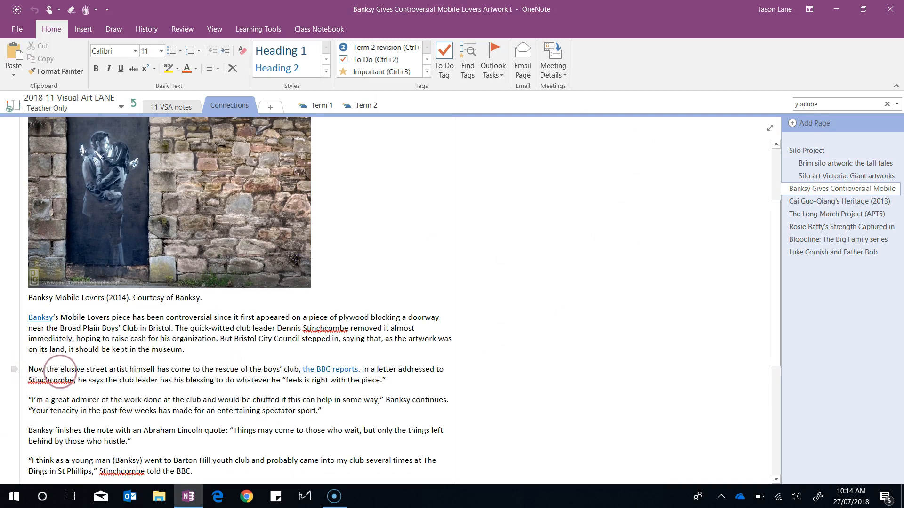
left_click(365, 48)
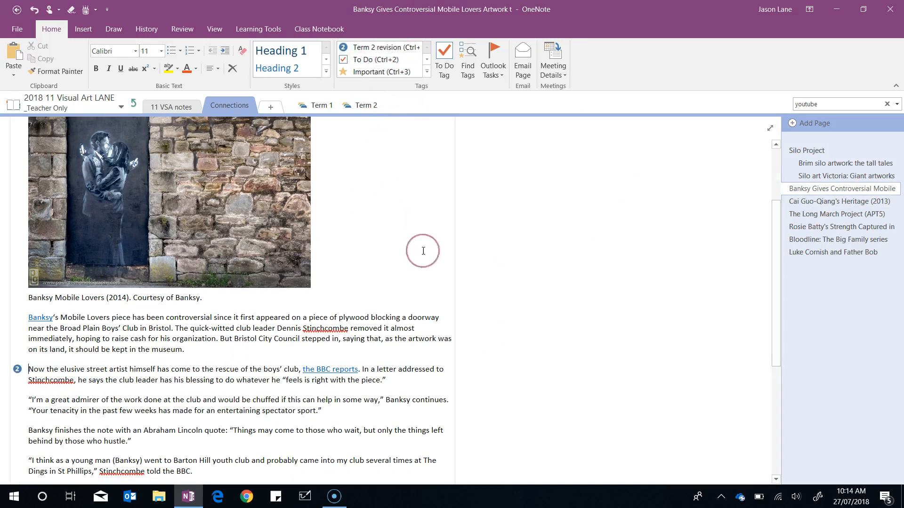
- Tag the line "Questions from the Subjective Frame:" on the Rosie Batty page as Term 2 revision
left_click(834, 230)
left_click(299, 305)
left_click(43, 388)
left_click(29, 375)
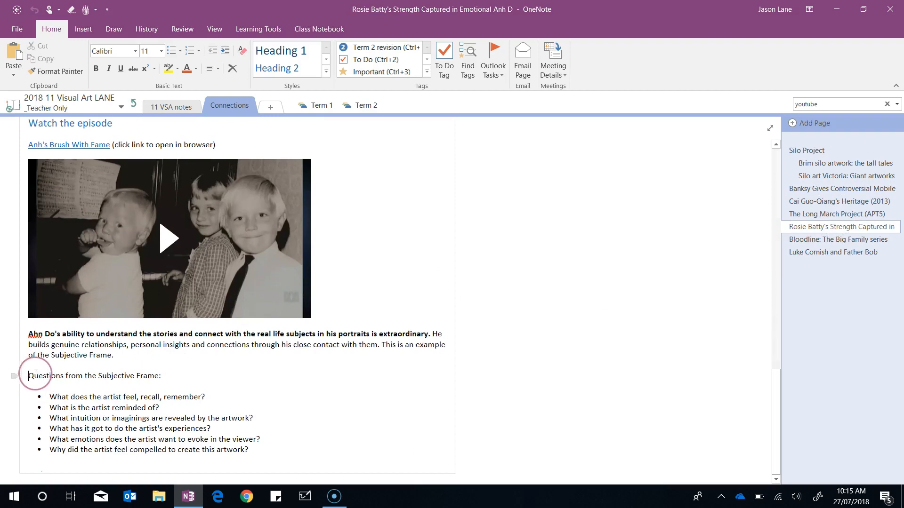
left_click(355, 48)
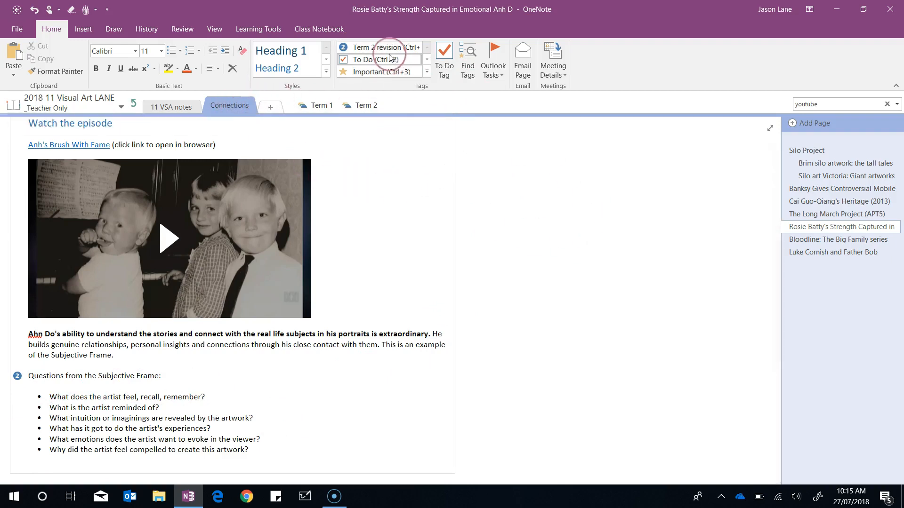
left_click(87, 102)
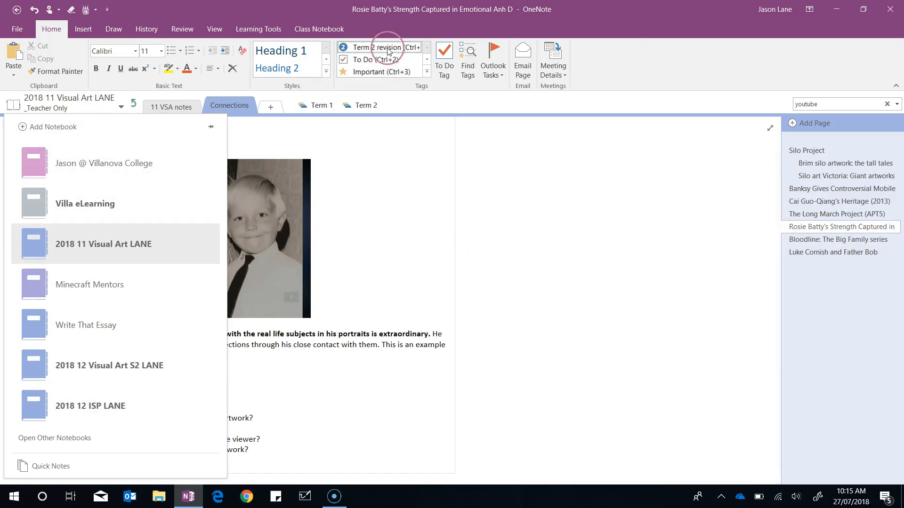
left_click(594, 199)
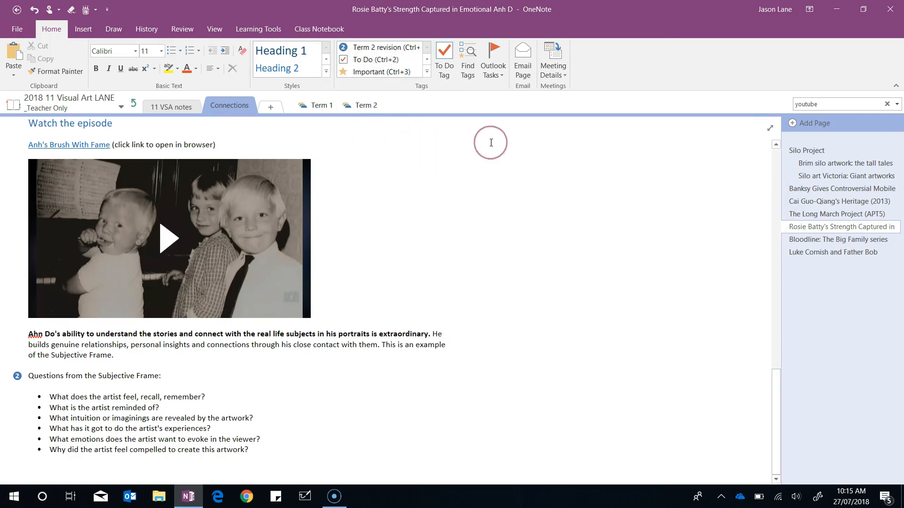
- Find the notes tagged Term 2 revision in the Tags Summary and visit each one in turn
left_click(471, 70)
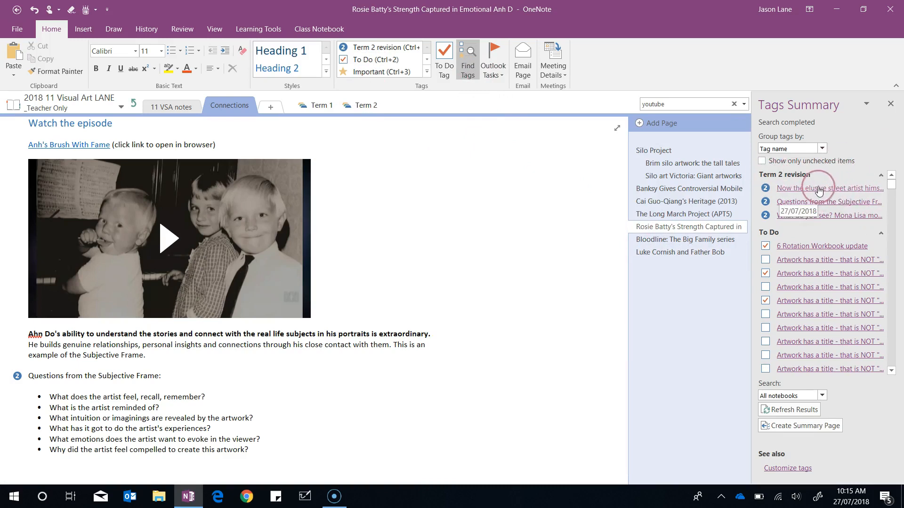
left_click(819, 189)
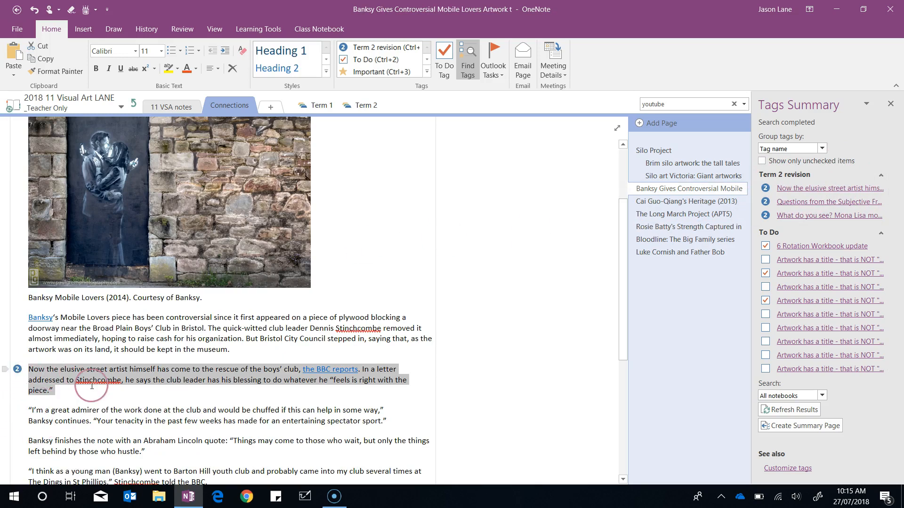
left_click(832, 202)
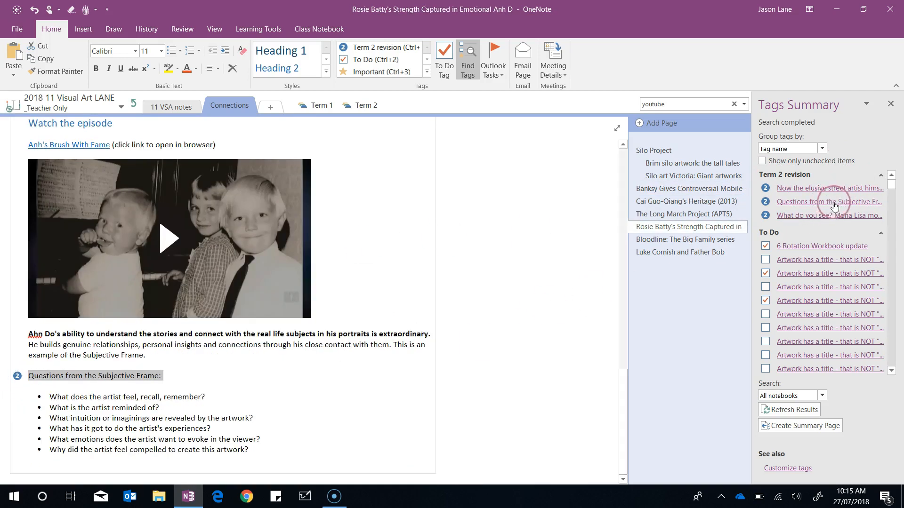
left_click(829, 216)
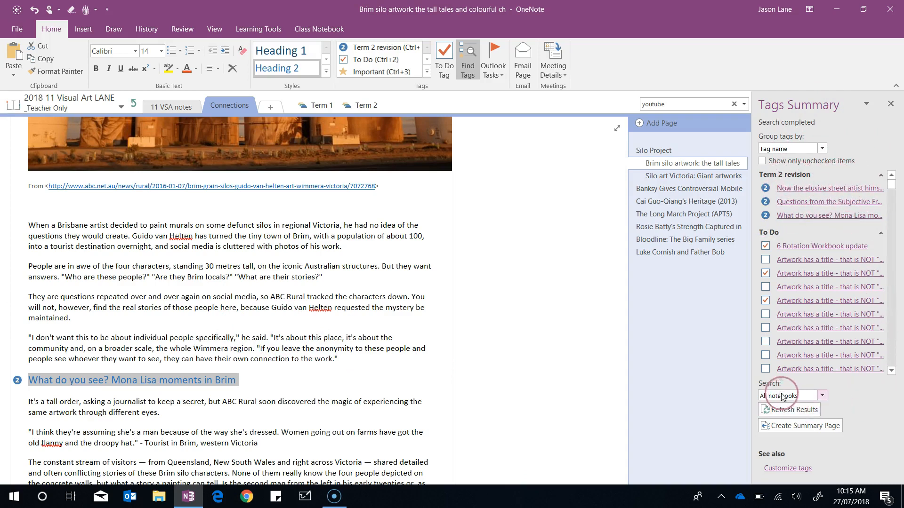
- Limit the tag search in the Tags Summary to this notebook
left_click(822, 397)
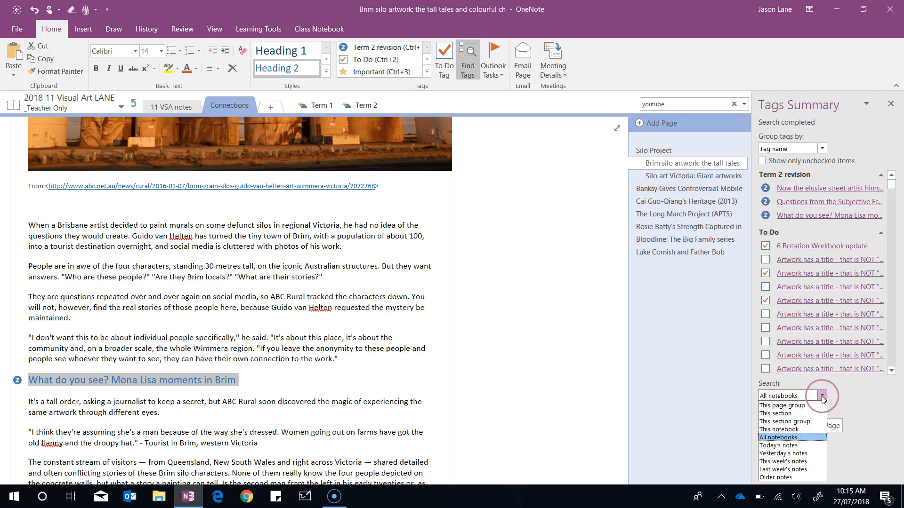
left_click(786, 430)
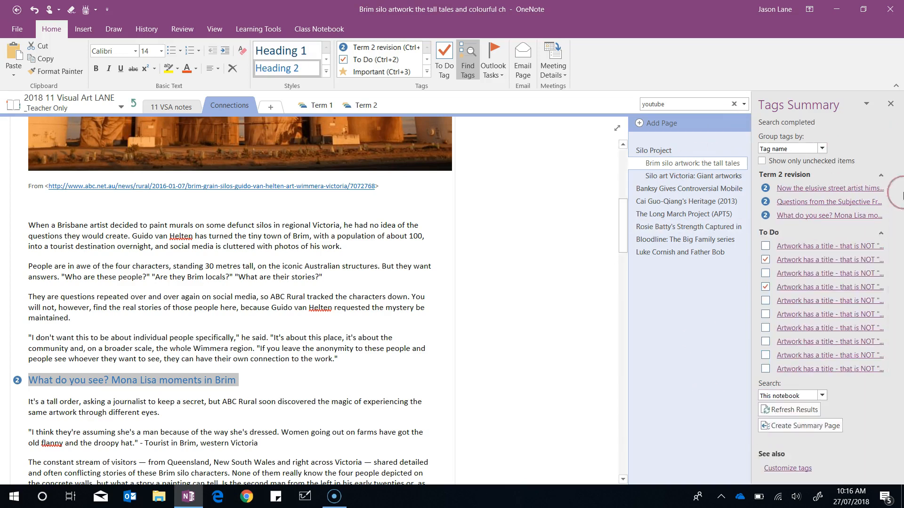